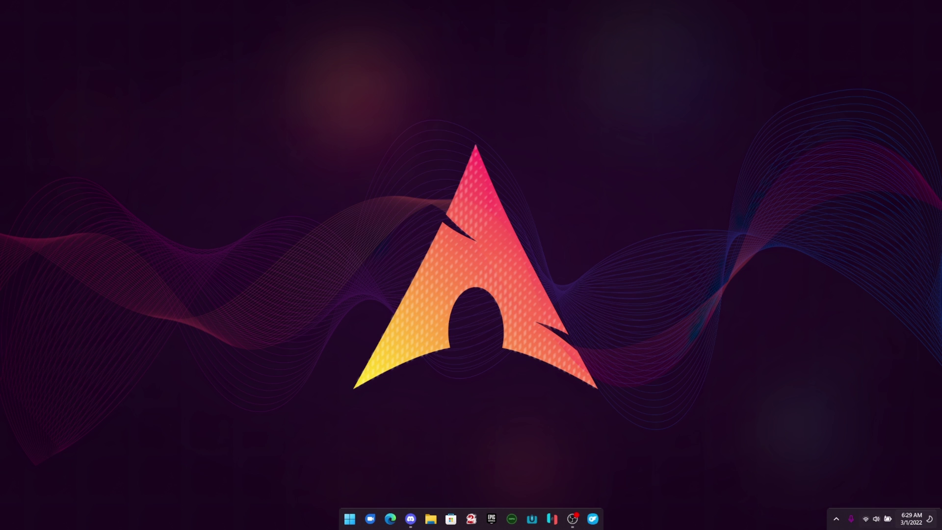
Check the hidden tray icons, the Start menu and the desktop context menu
left_click(836, 518)
left_click(350, 519)
right_click(493, 171)
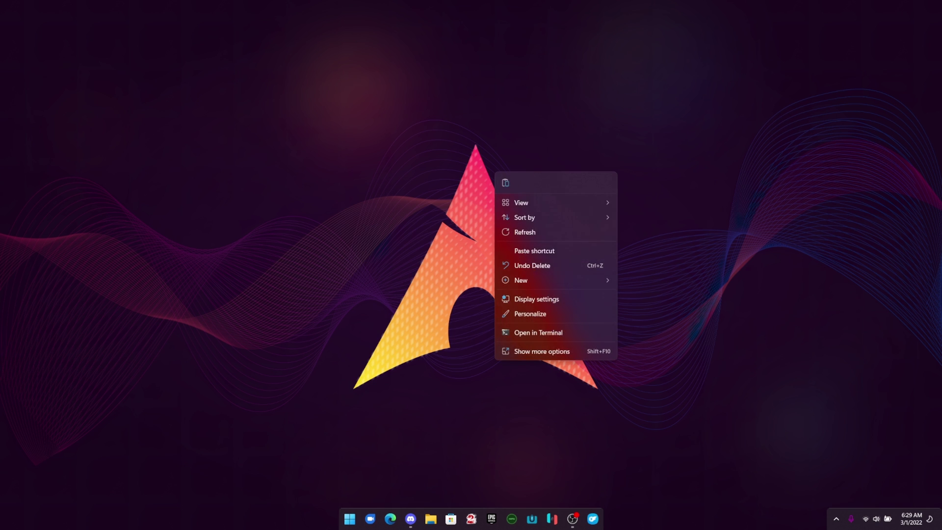
left_click(439, 161)
right_click(438, 161)
left_click(439, 162)
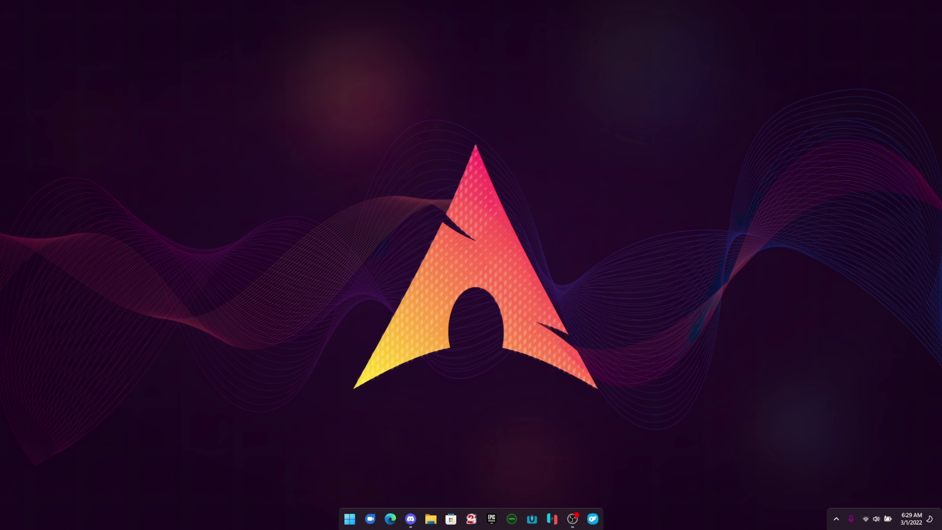
Dismiss the desktop menu, launch Edge and open the TaskbarXI project page on chrisandriessen.nl
right_click(247, 170)
left_click(248, 171)
left_click(391, 519)
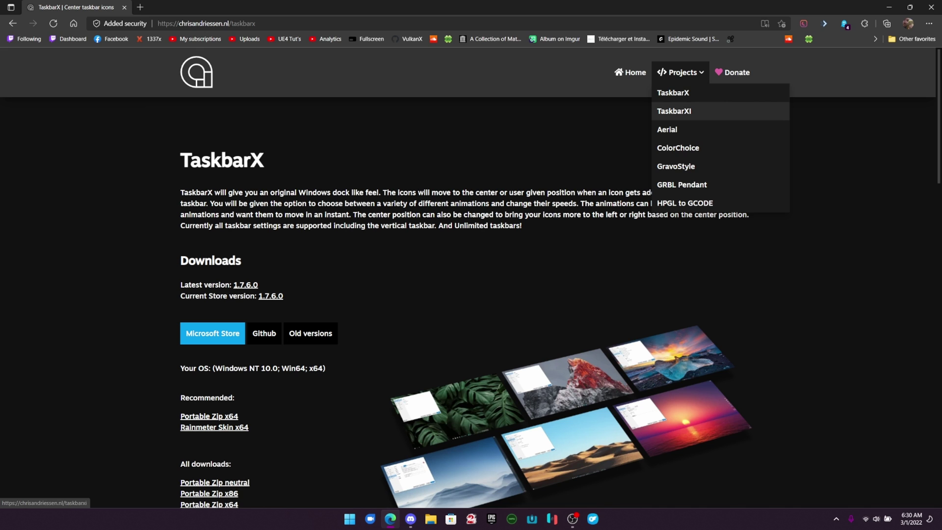
left_click(674, 110)
scroll(673, 110, "down", 1)
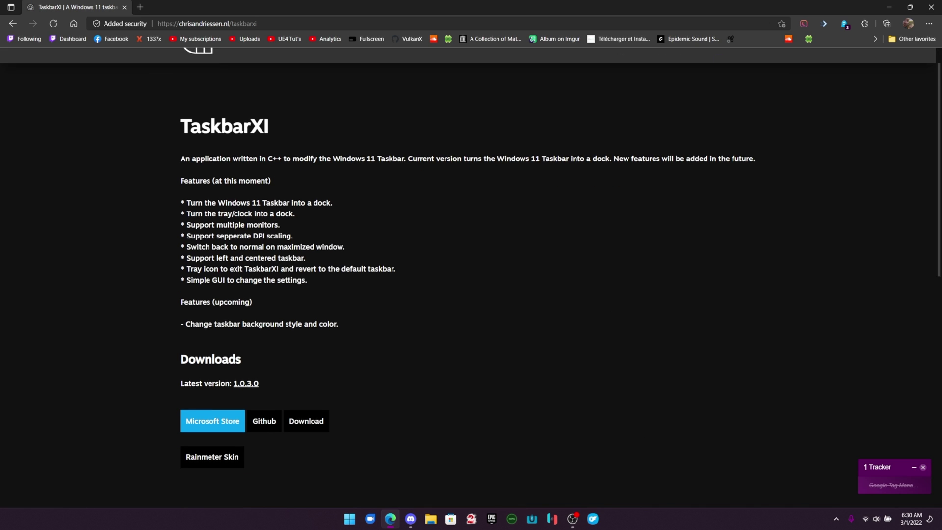
scroll(471, 280, "down", 2)
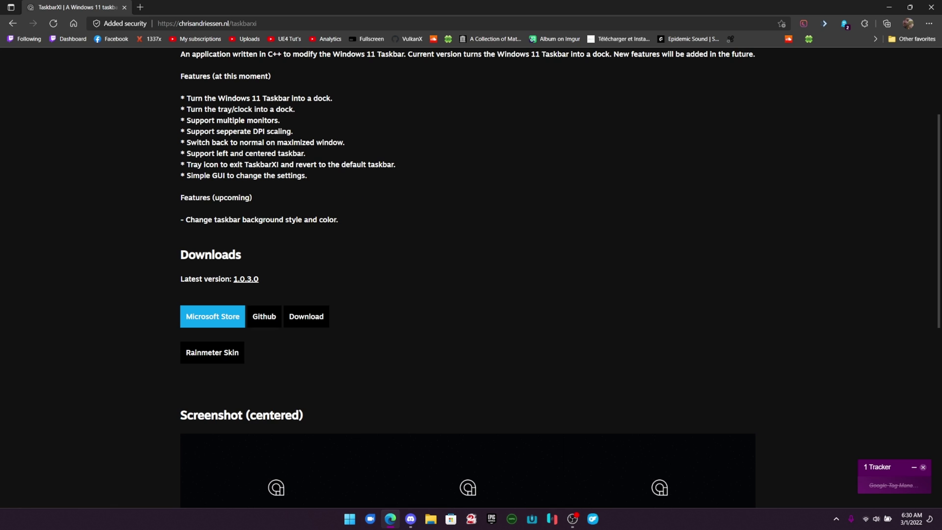
Go to the TaskbarXI GitHub repository and open its 1.0.4.0 release
left_click(264, 317)
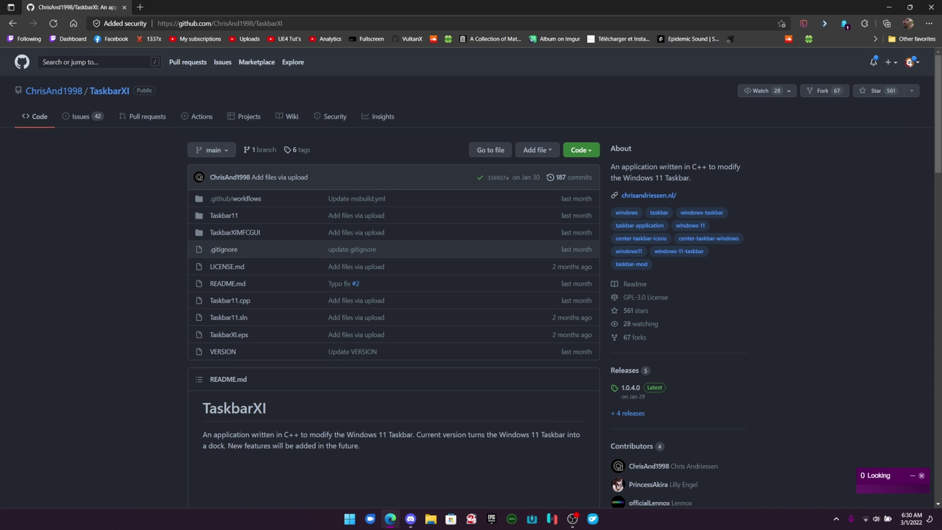
left_click(631, 388)
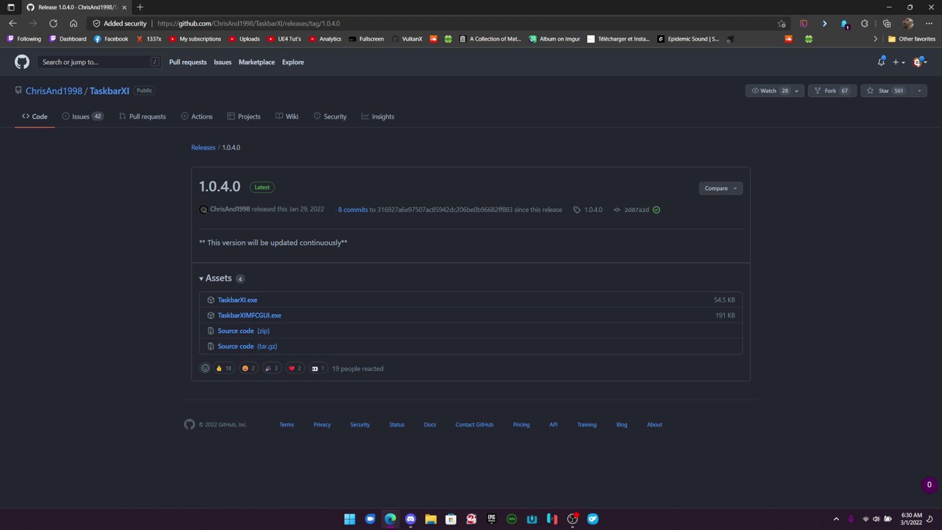
left_click(889, 7)
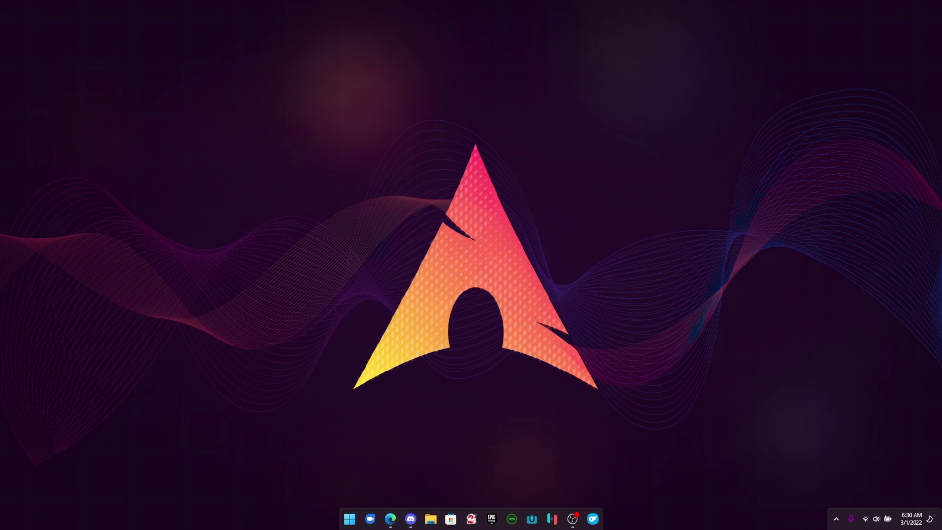
left_click(350, 519)
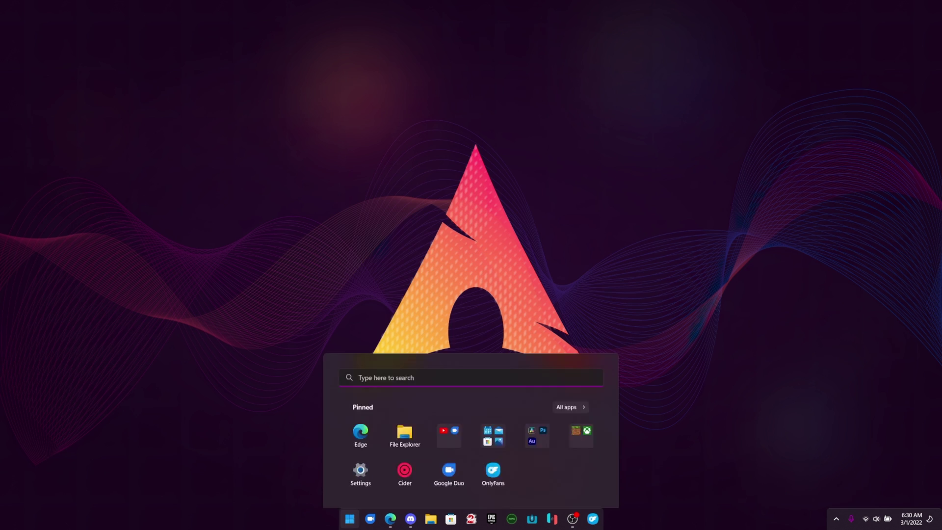
left_click(349, 520)
left_click(350, 519)
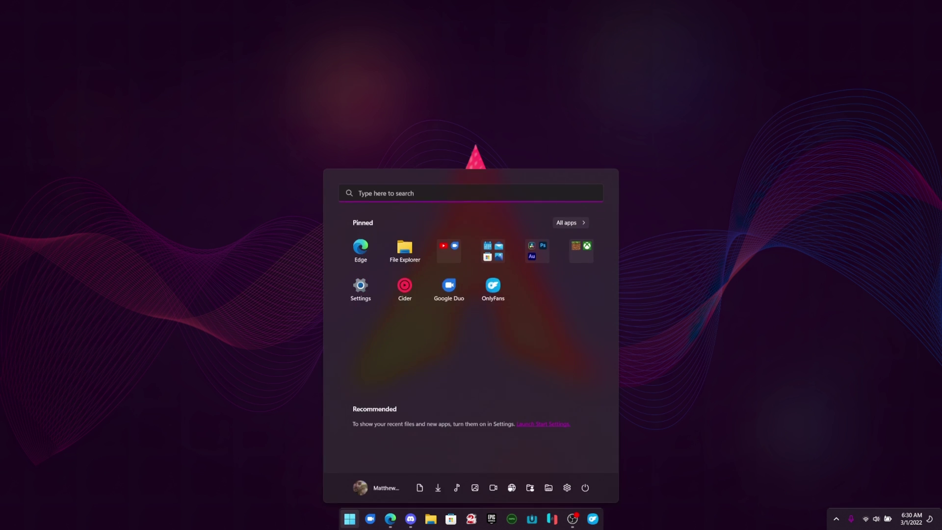
left_click(349, 519)
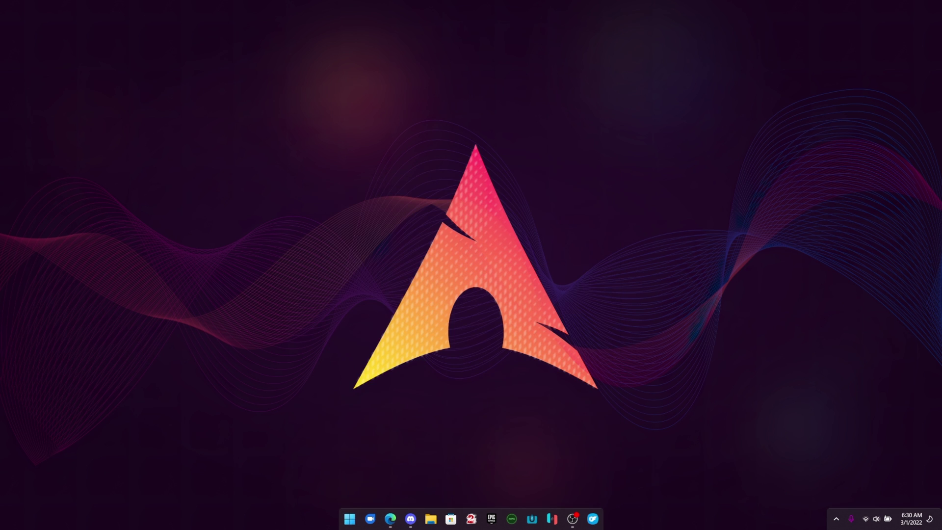